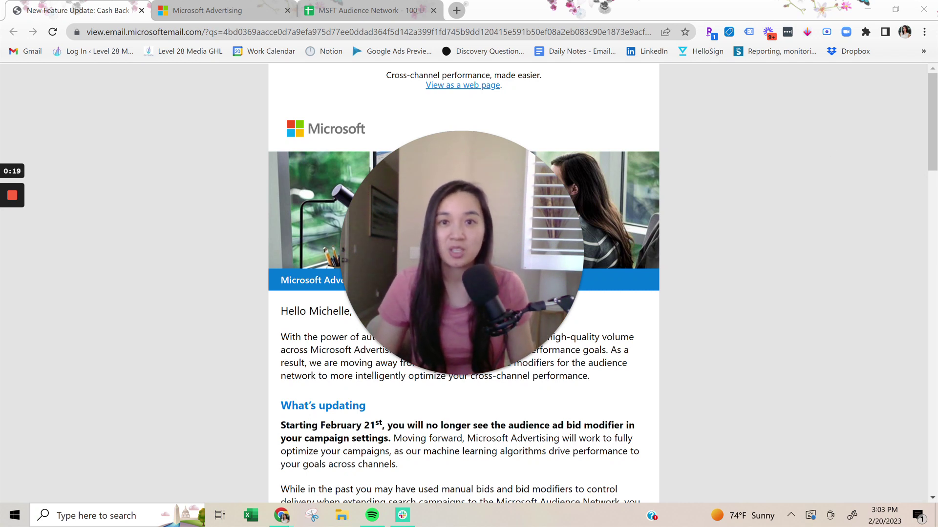
Scroll the email to its Management options table and Website exclusions guidance, then bring up the exclusions spreadsheet.
drag(512, 282, 854, 391)
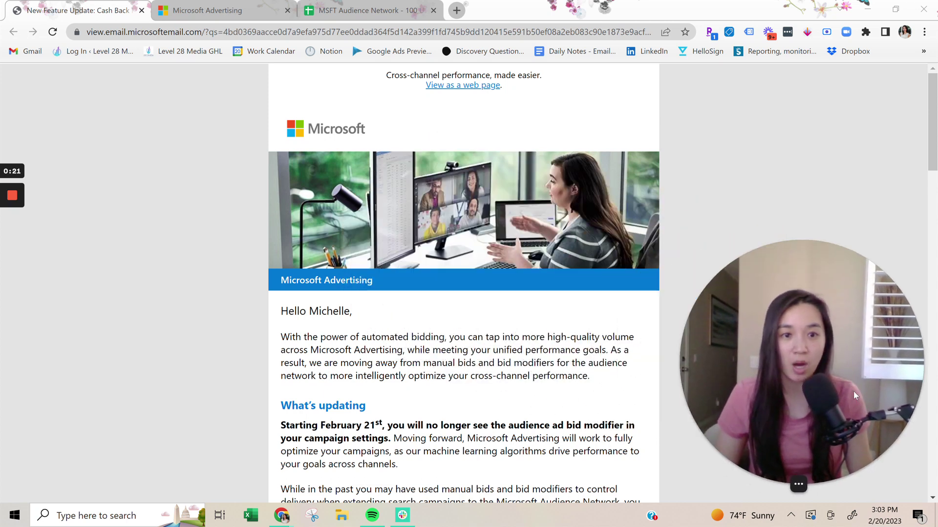
scroll(709, 340, down, 2)
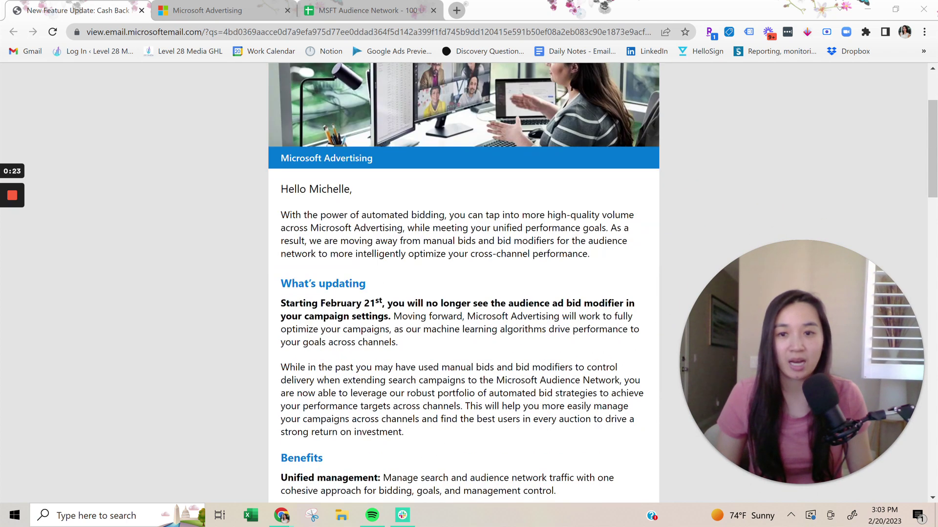
scroll(463, 282, down, 2)
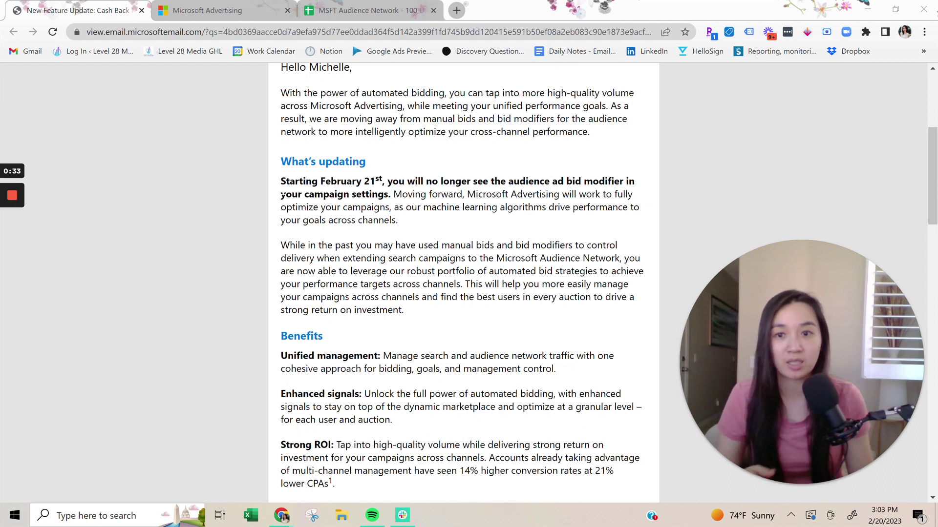
mouse_move(900, 470)
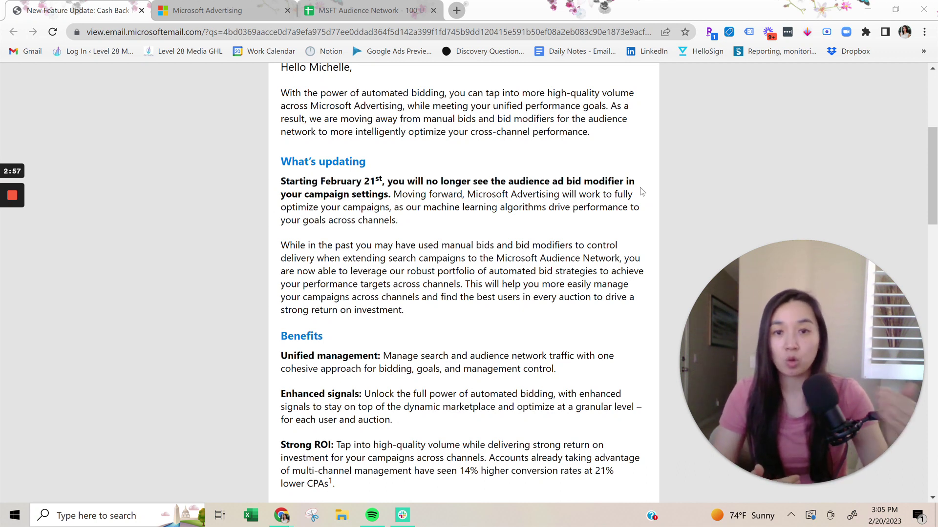
scroll(574, 234, down, 3)
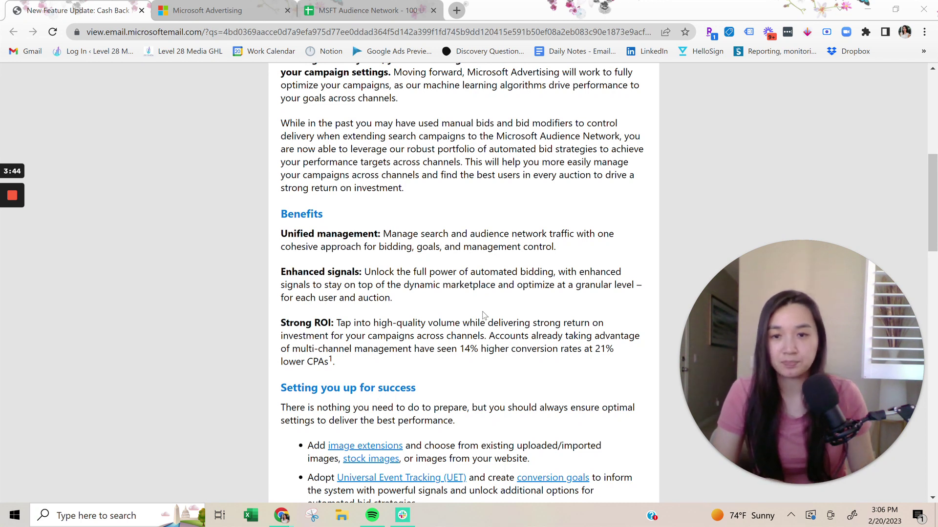
scroll(483, 315, down, 2)
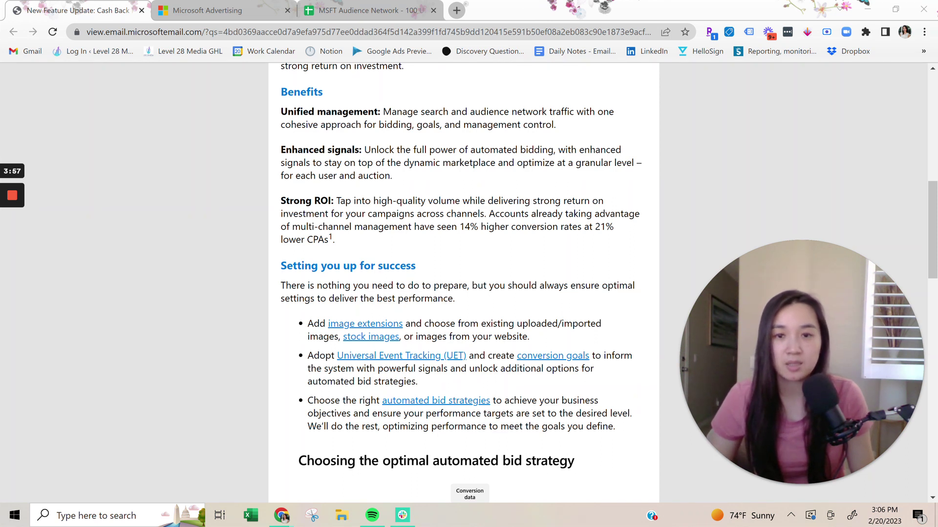
scroll(489, 337, down, 10)
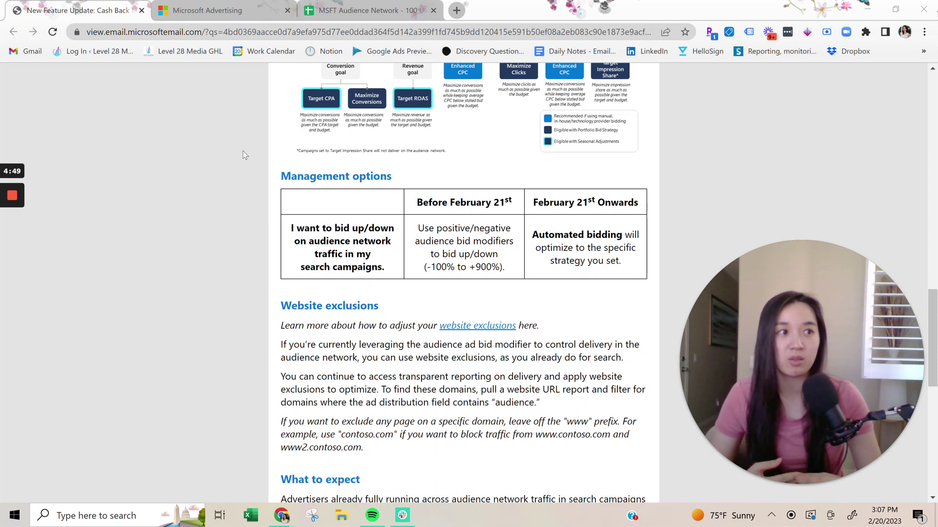
click(355, 19)
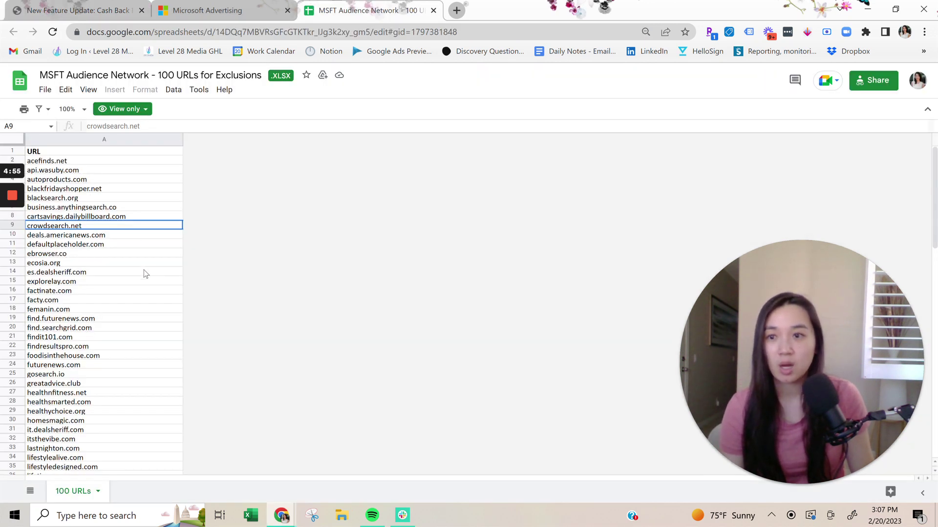
scroll(146, 273, down, 8)
scroll(146, 273, up, 8)
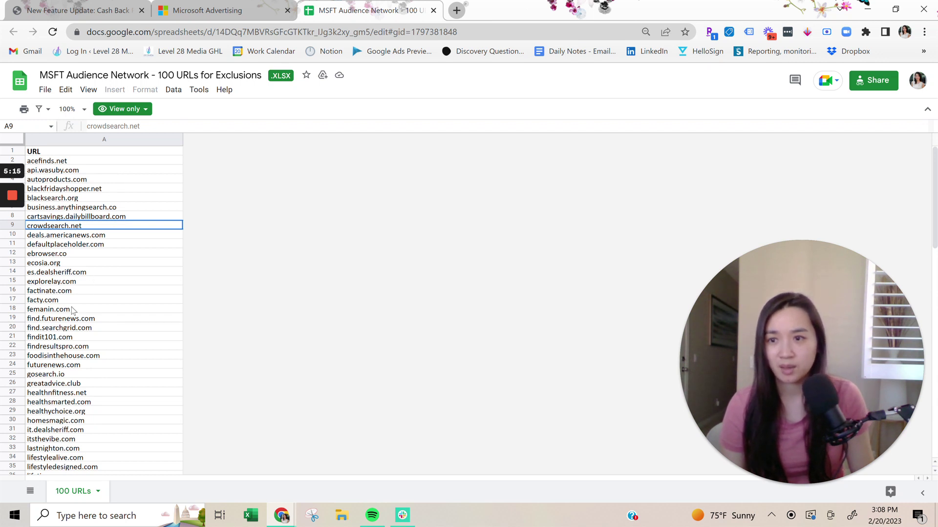
scroll(72, 311, down, 2)
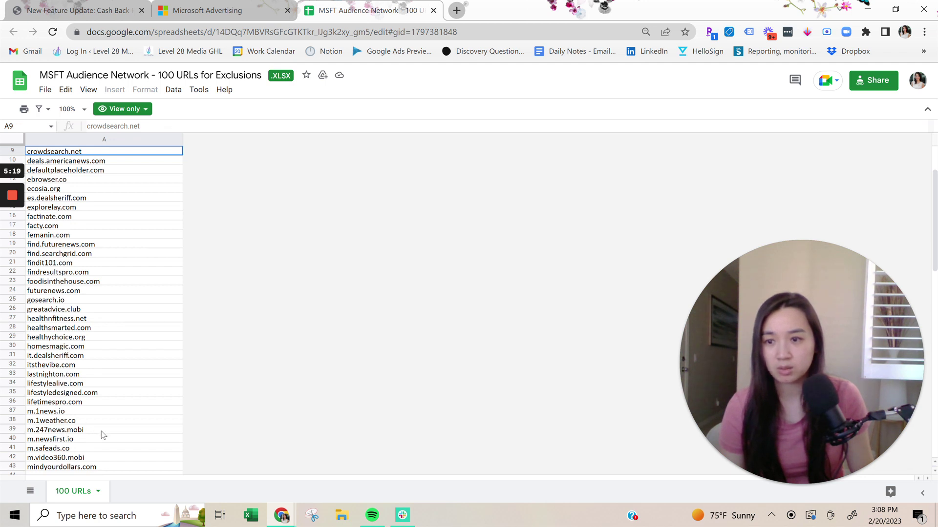
scroll(98, 435, down, 2)
scroll(90, 435, down, 2)
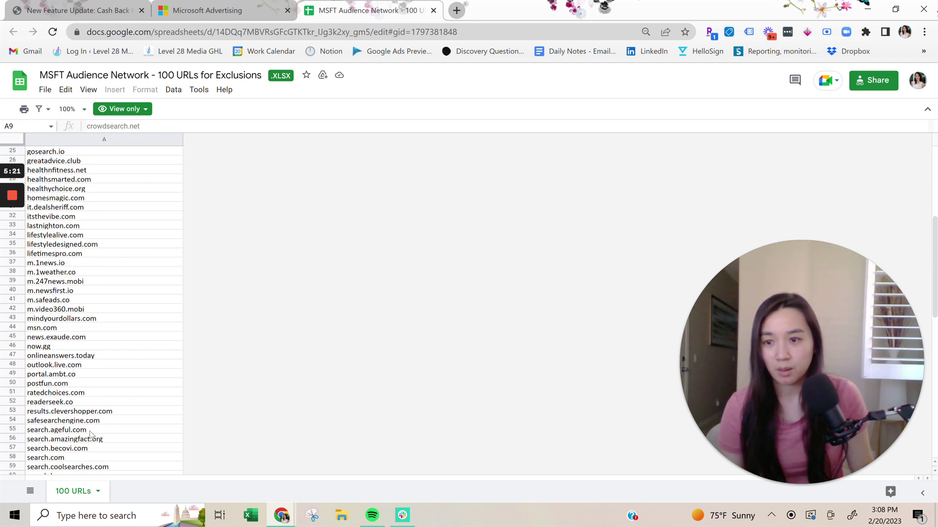
scroll(91, 435, down, 4)
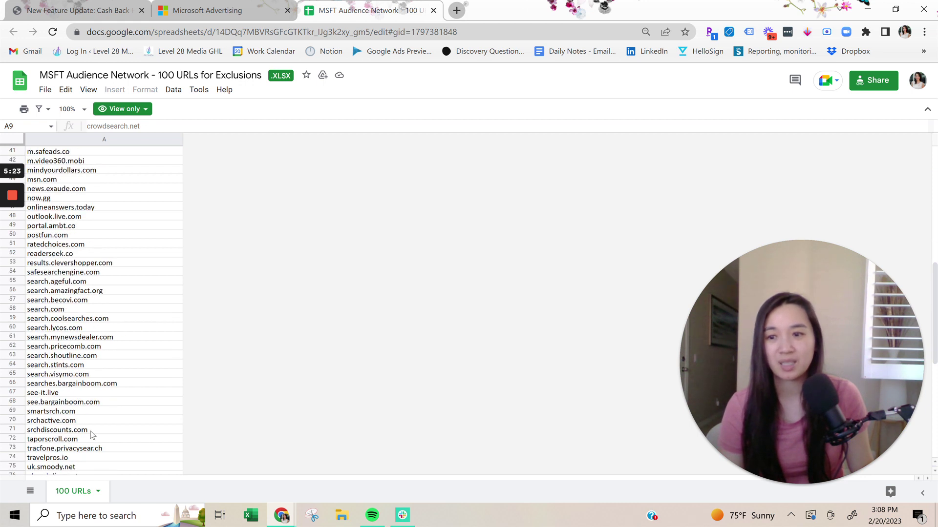
scroll(91, 435, down, 2)
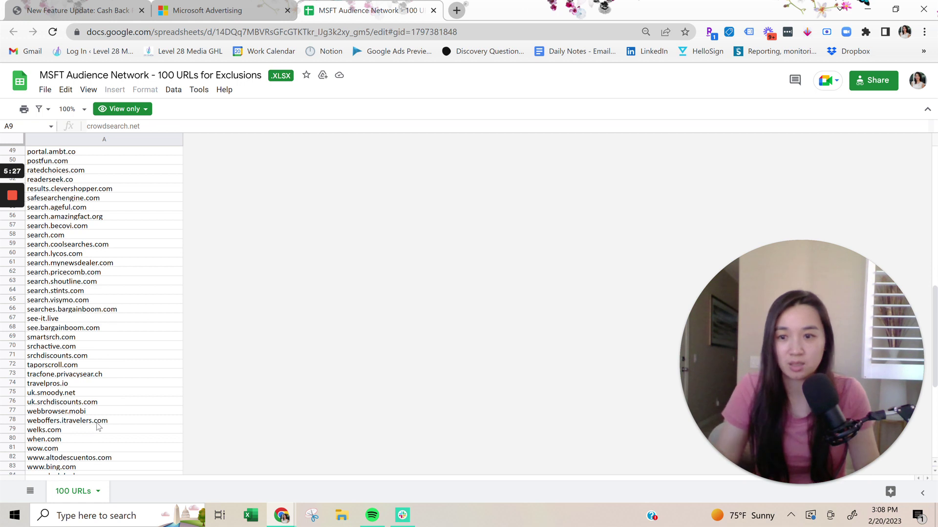
scroll(98, 427, down, 2)
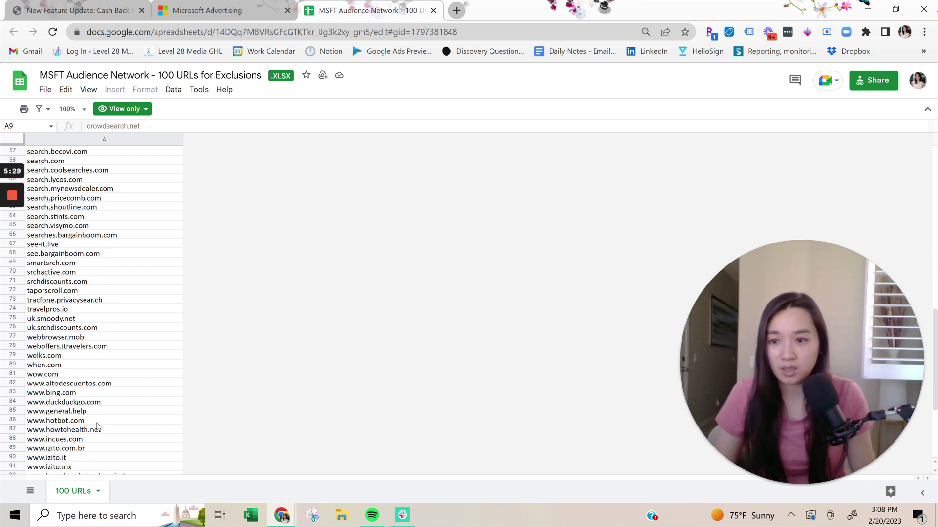
scroll(98, 426, up, 14)
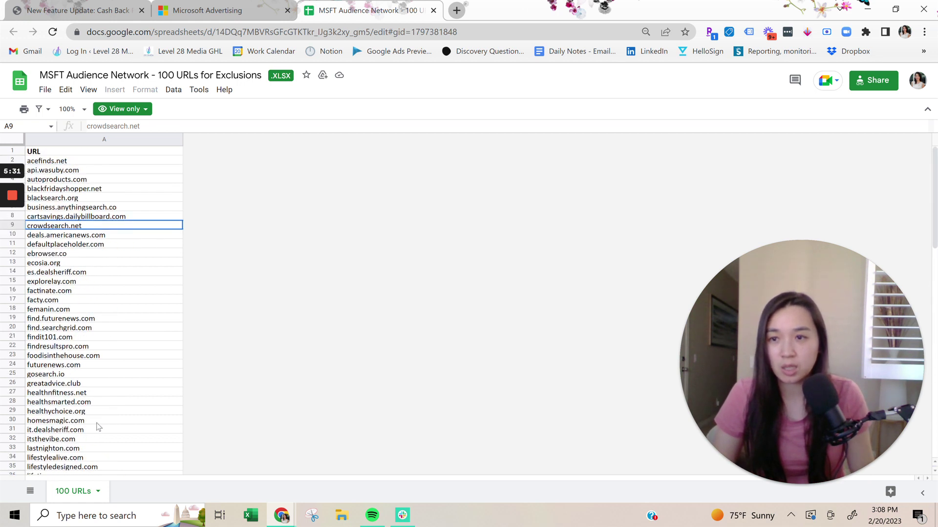
Copy all 100 URLs in column A, cells A2 through A101.
click(139, 163)
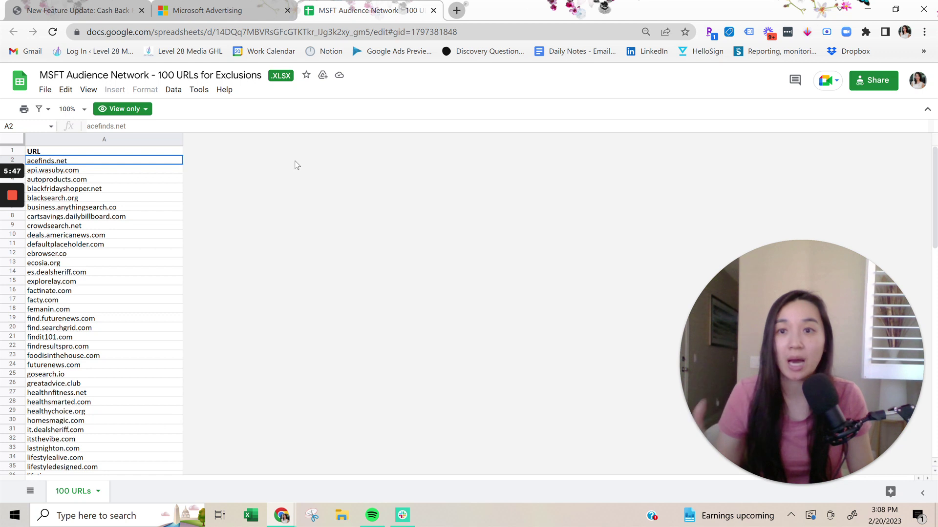
key(ctrl+shift+Down)
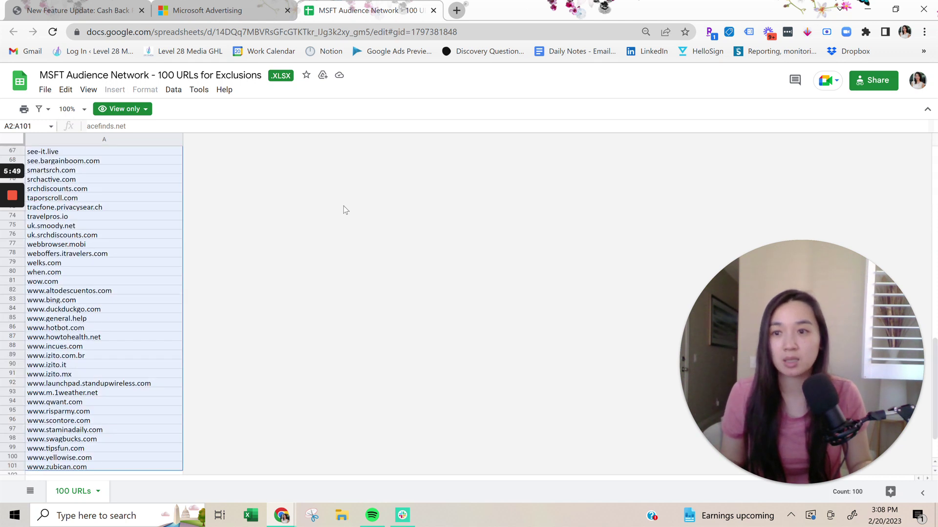
key(ctrl+c)
Go to Tools > Website exclusion lists in Microsoft Advertising and choose Create.
click(230, 10)
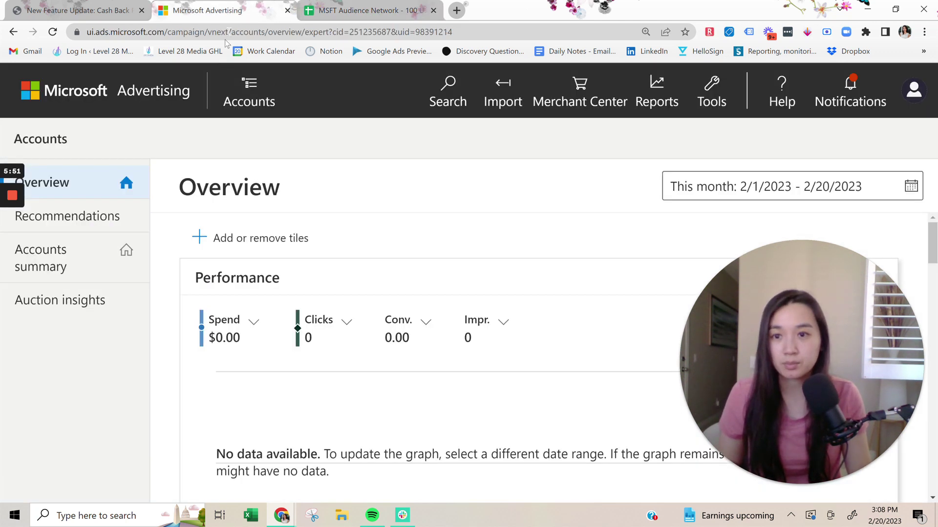
click(724, 83)
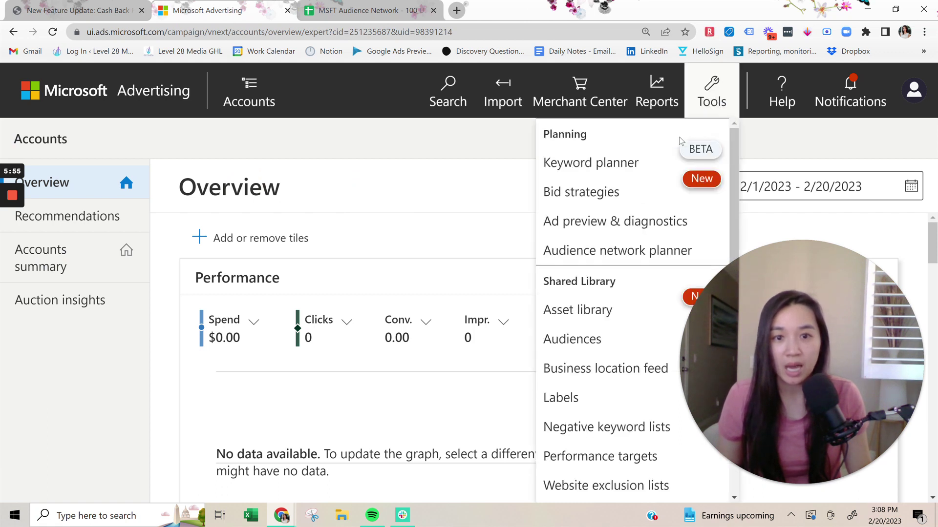
click(606, 493)
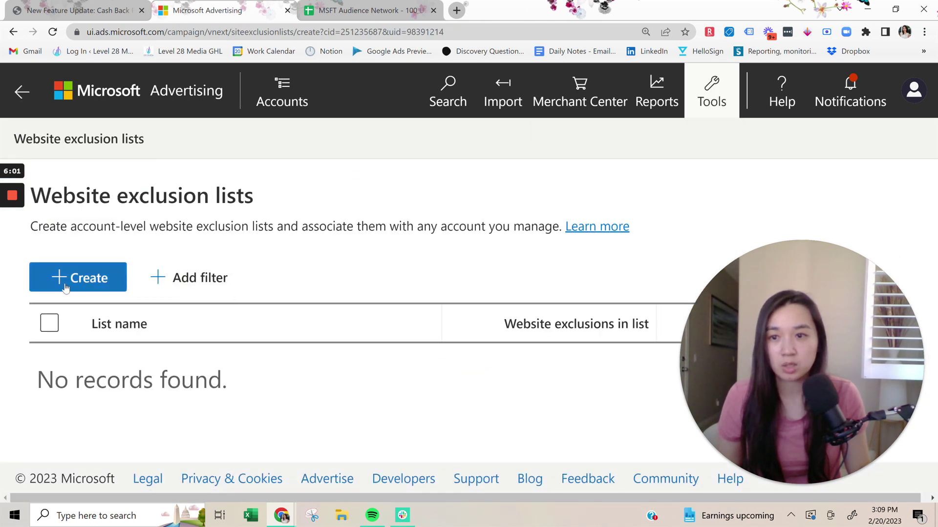
click(67, 287)
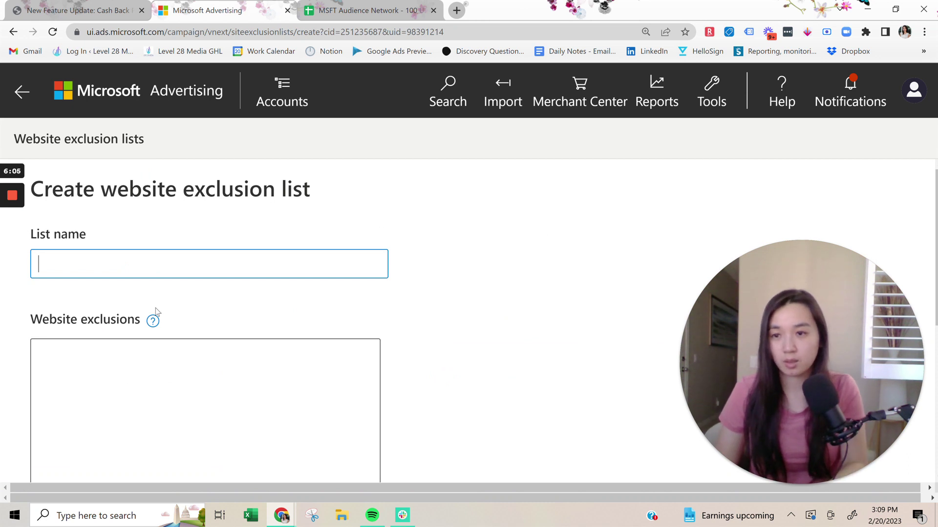
Name the list 'Top 100 Websites' and paste the 100 copied URLs as exclusions.
text(Top 100 Webs)
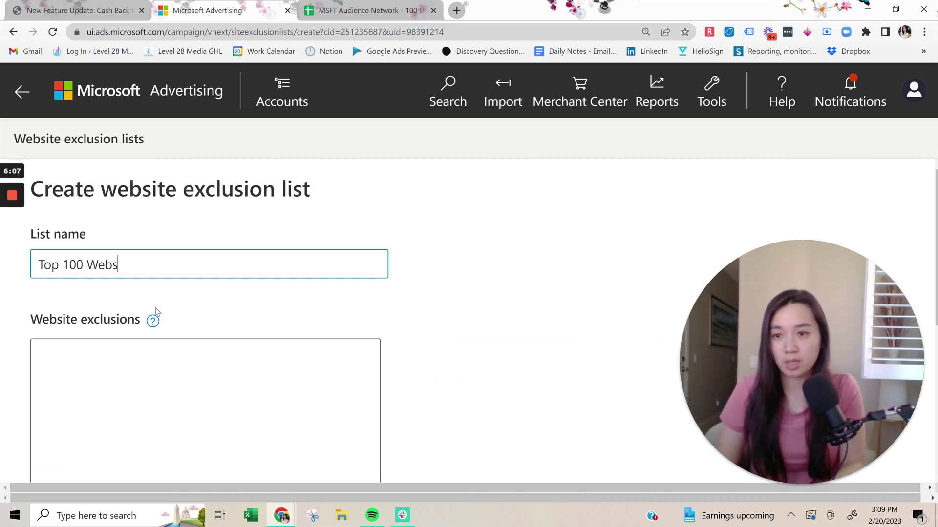
text(ites)
key(Tab)
key(Tab)
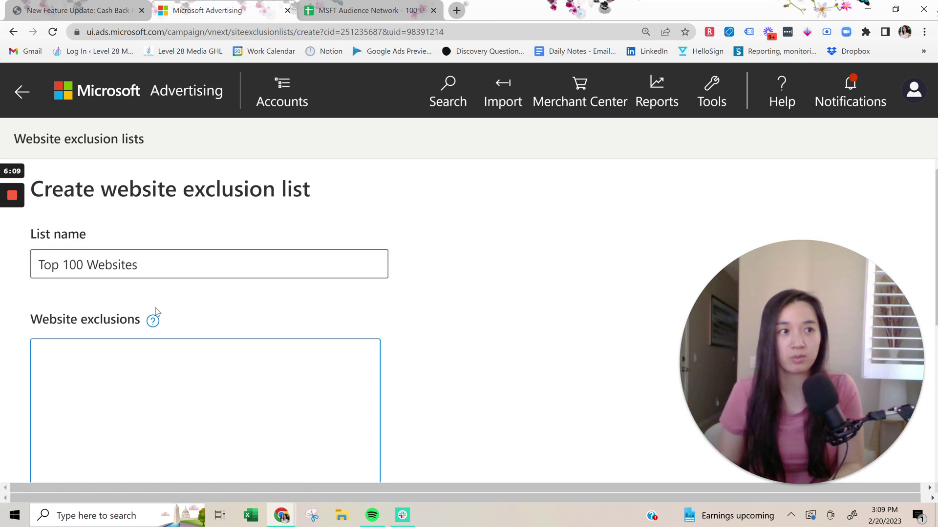
key(ctrl+v)
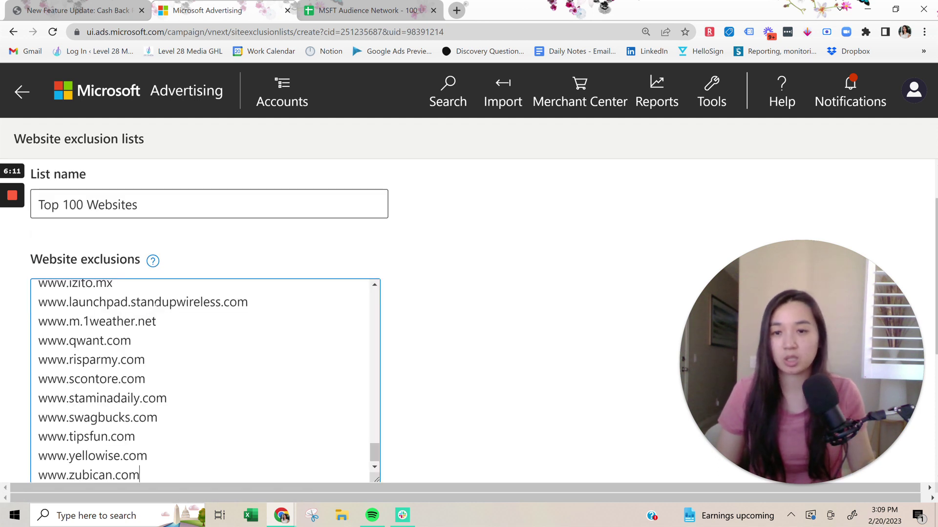
Save the Top 100 Websites list and open its detail page.
scroll(205, 381, up, 15)
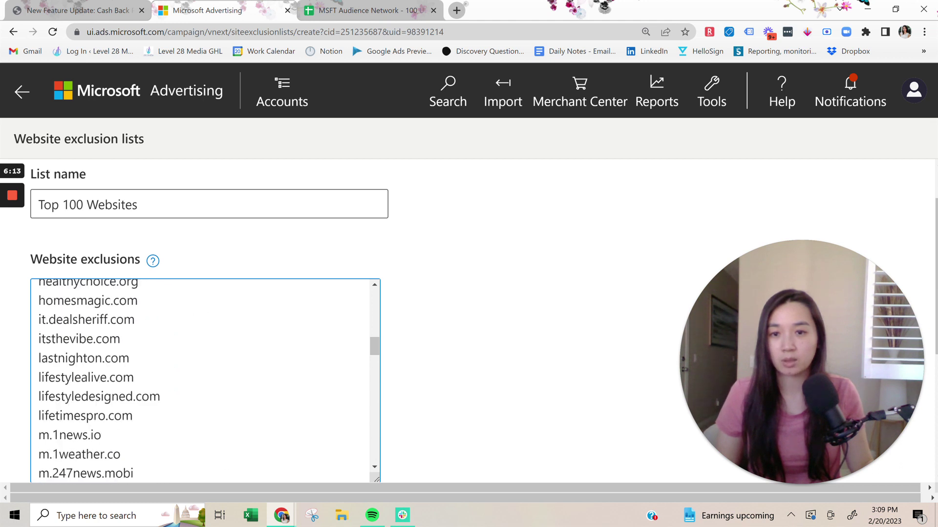
scroll(205, 381, up, 8)
scroll(205, 381, down, 20)
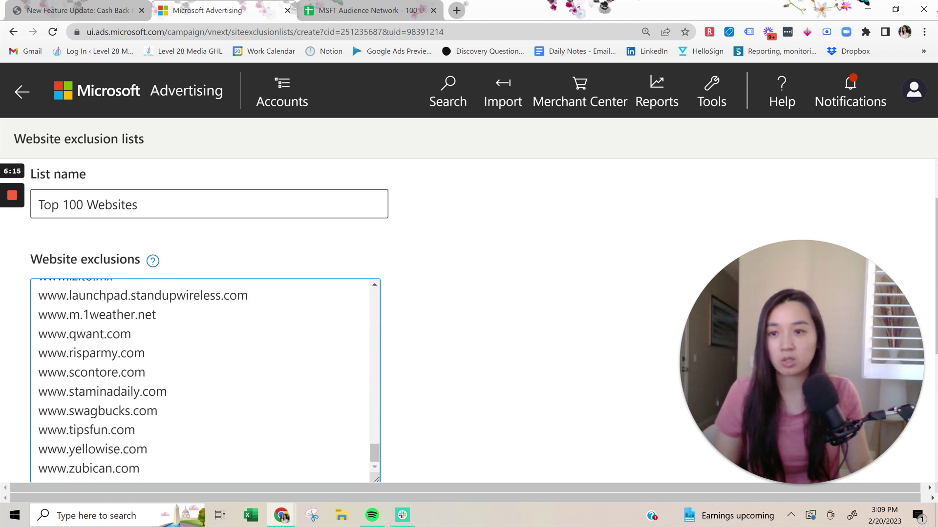
scroll(331, 387, down, 5)
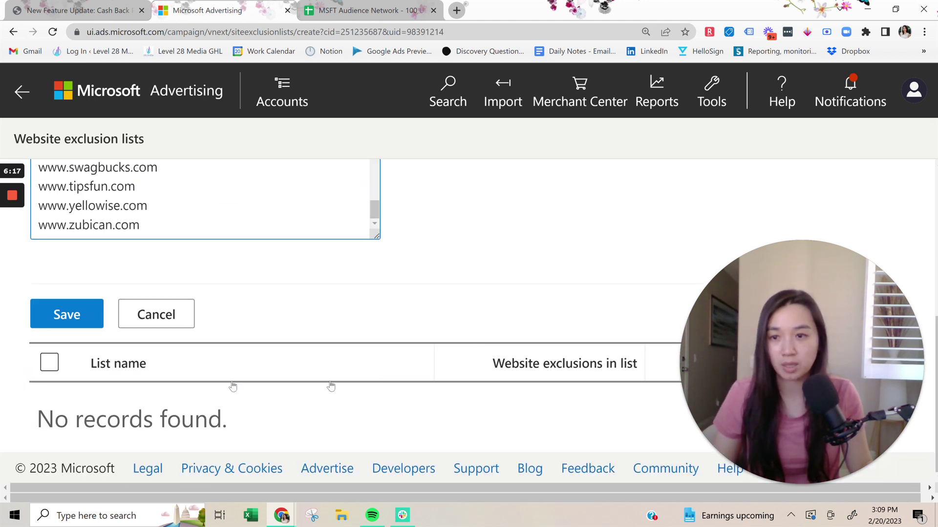
click(93, 321)
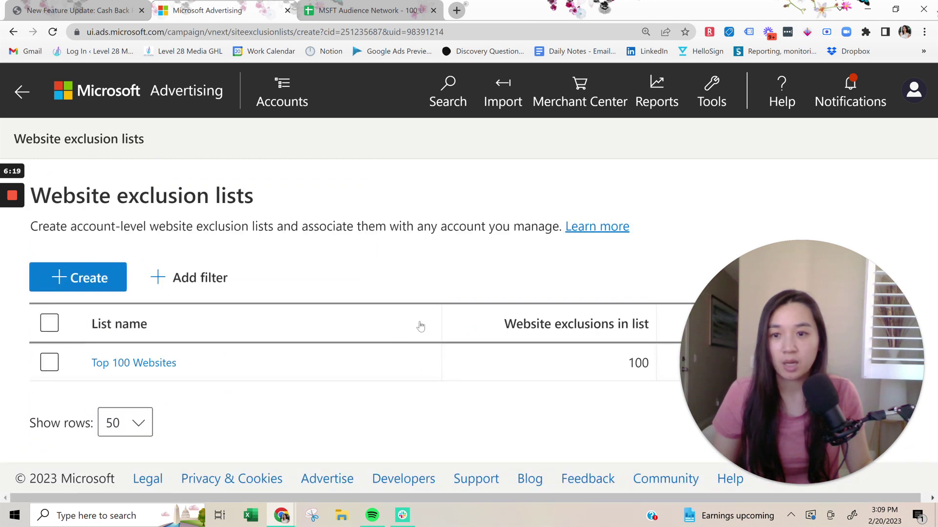
drag(748, 340, 676, 310)
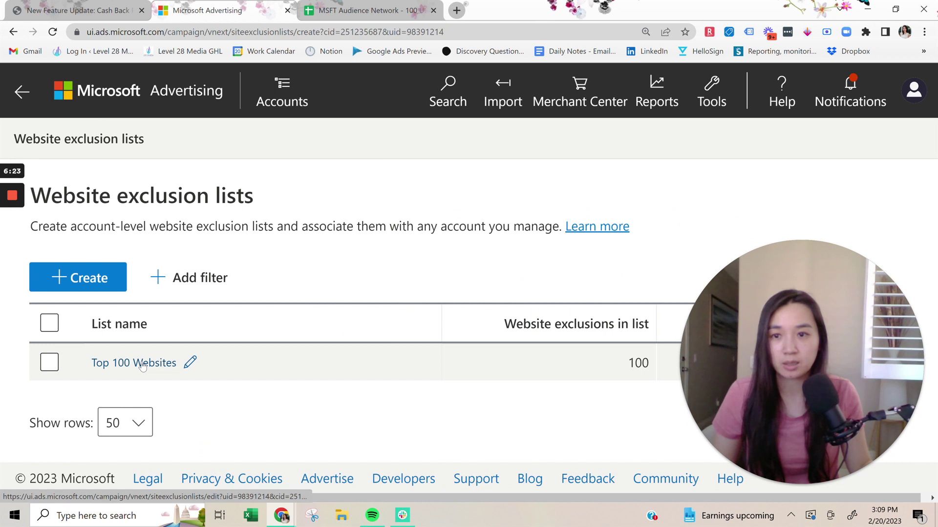
click(142, 364)
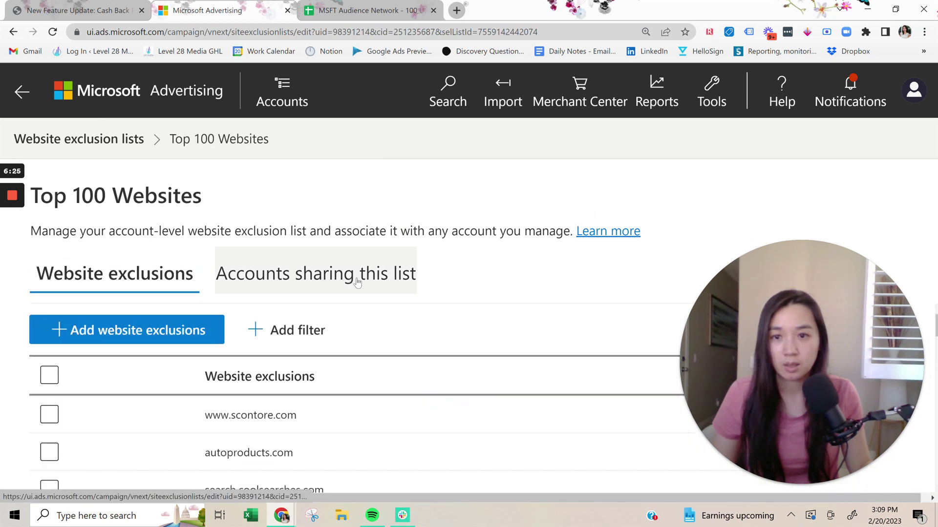
Check the Top 100 Websites list's sharing accounts, none yet, and open the Reports menu.
click(375, 277)
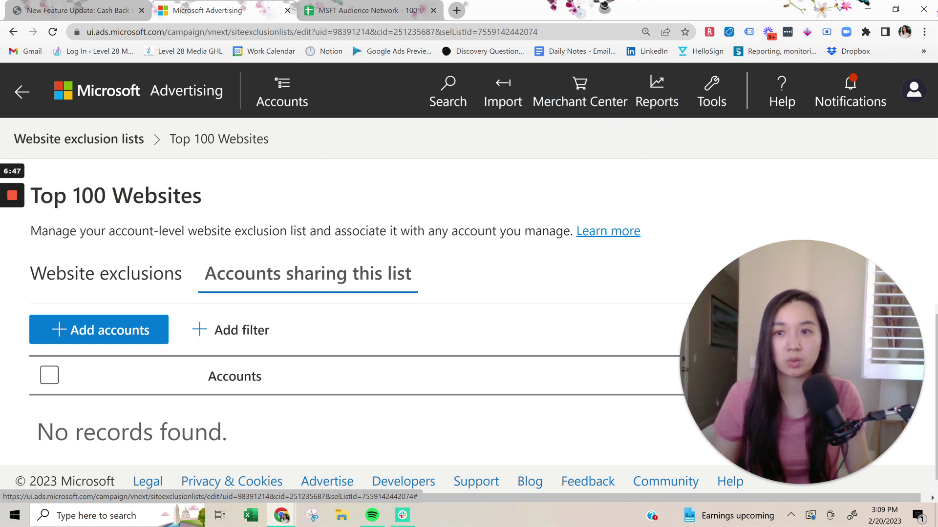
click(657, 90)
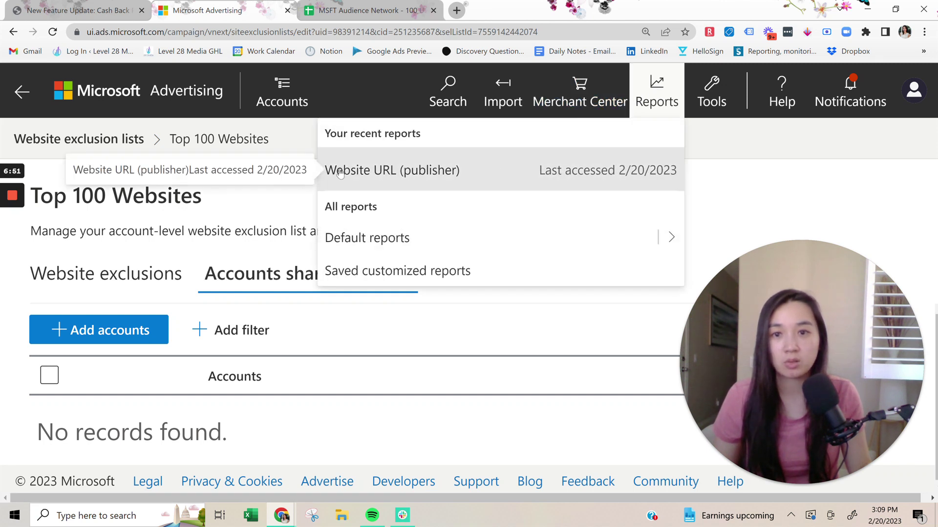
View the Website URL (publisher) report, return to Website exclusion lists, and reopen the announcement email.
click(433, 177)
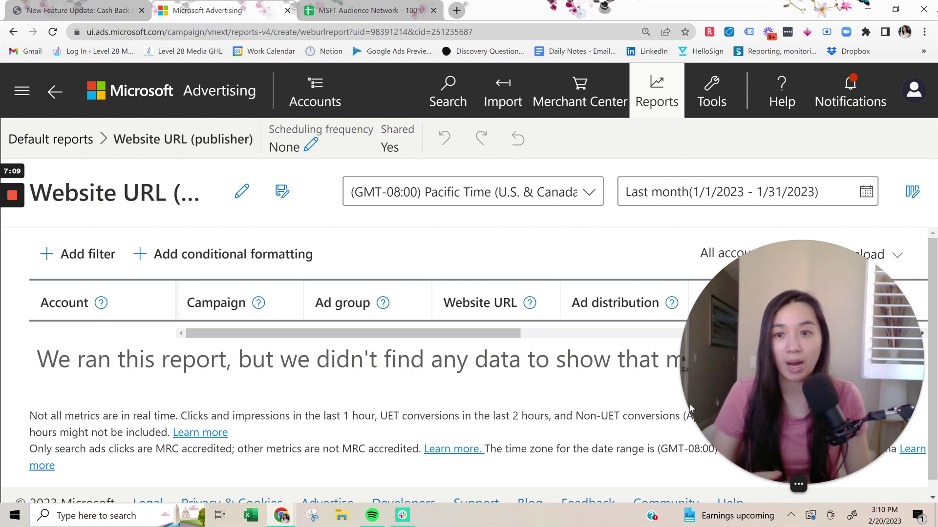
click(709, 101)
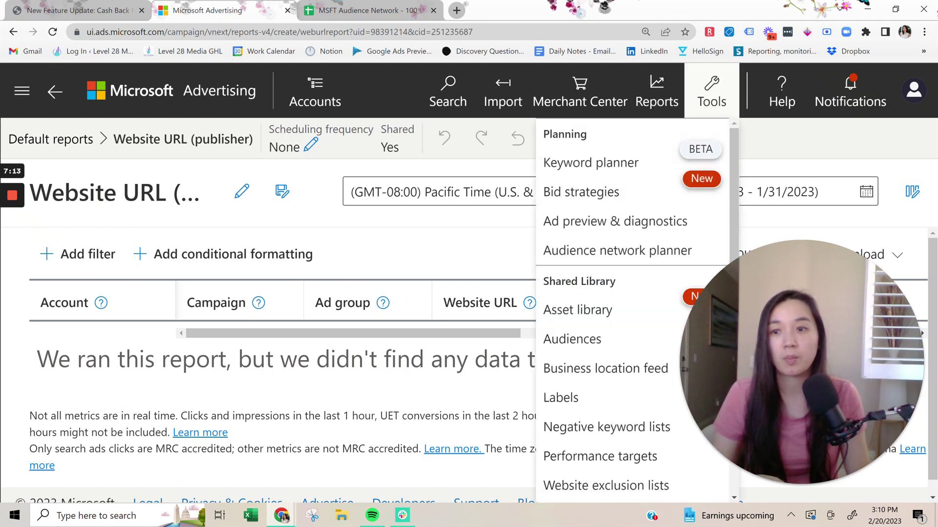
click(37, 342)
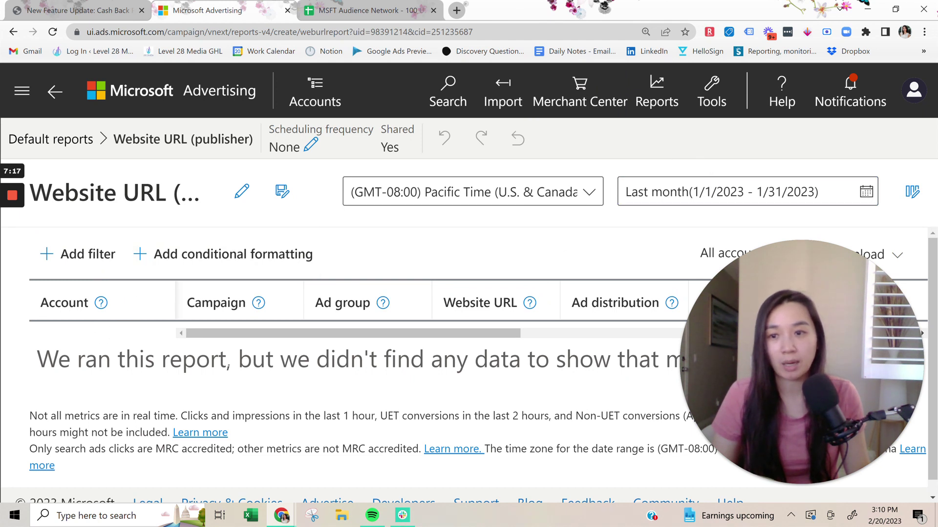
click(714, 98)
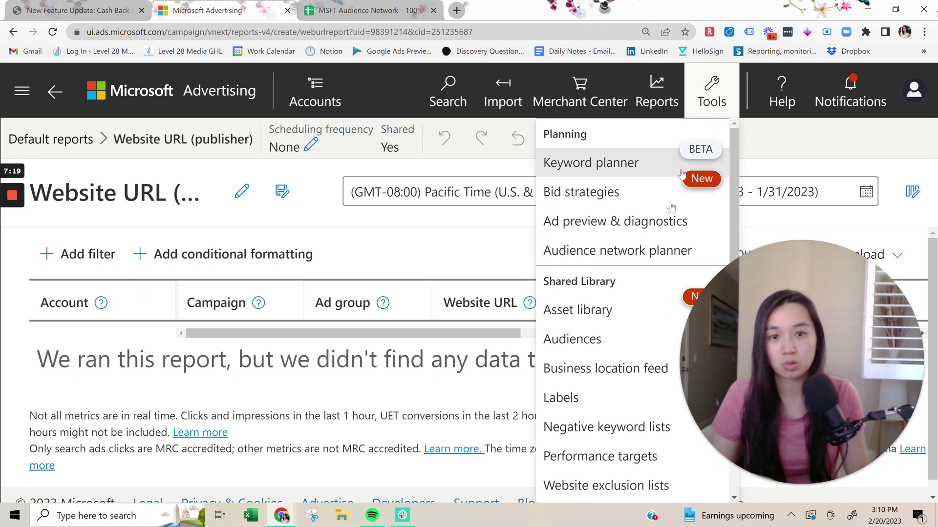
click(630, 486)
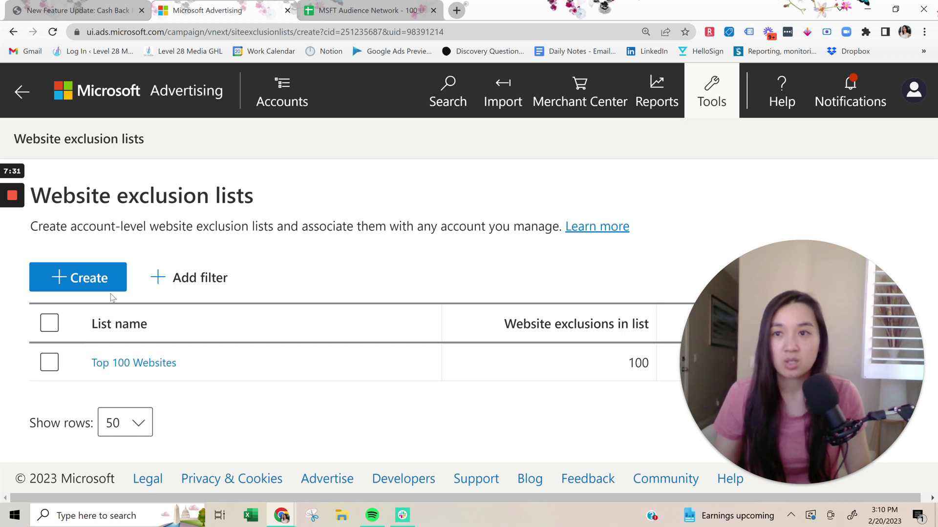
click(51, 5)
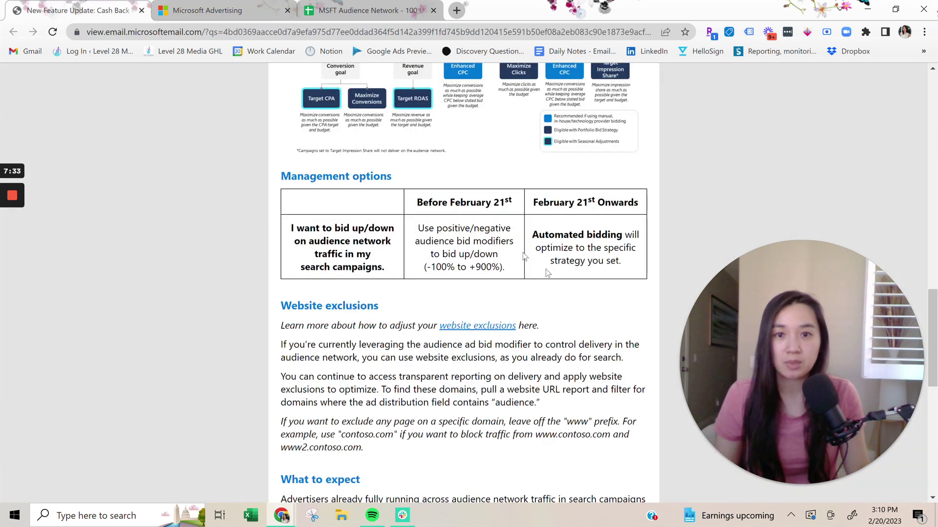
scroll(547, 274, up, 6)
scroll(552, 278, down, 5)
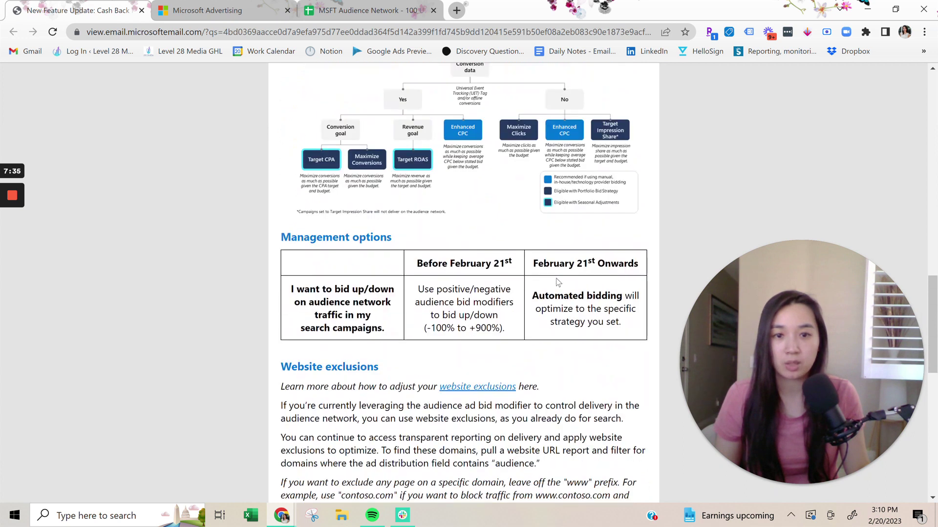
scroll(559, 283, up, 10)
scroll(558, 282, down, 6)
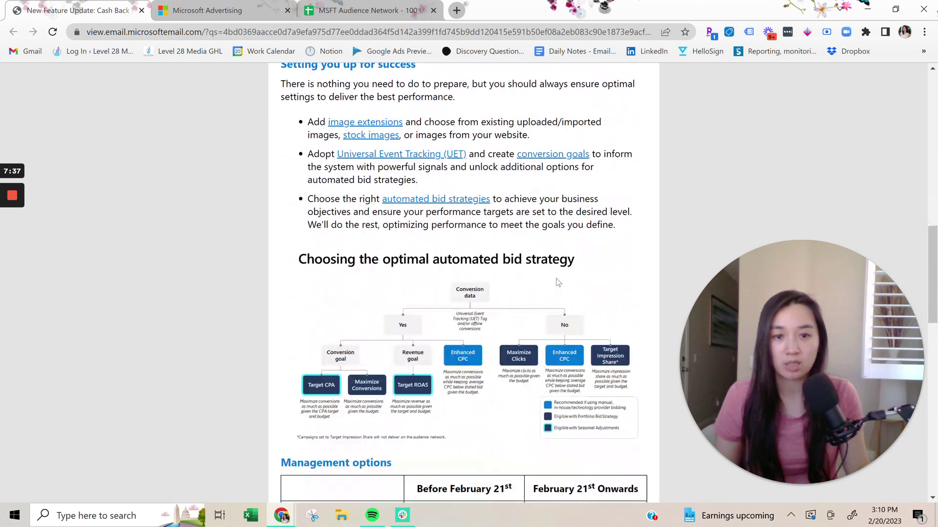
scroll(558, 282, down, 2)
scroll(558, 282, up, 15)
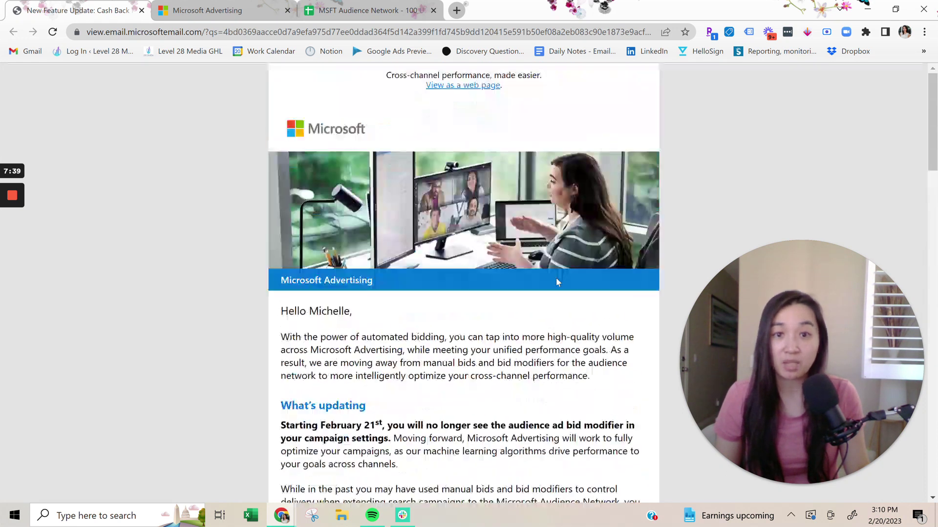